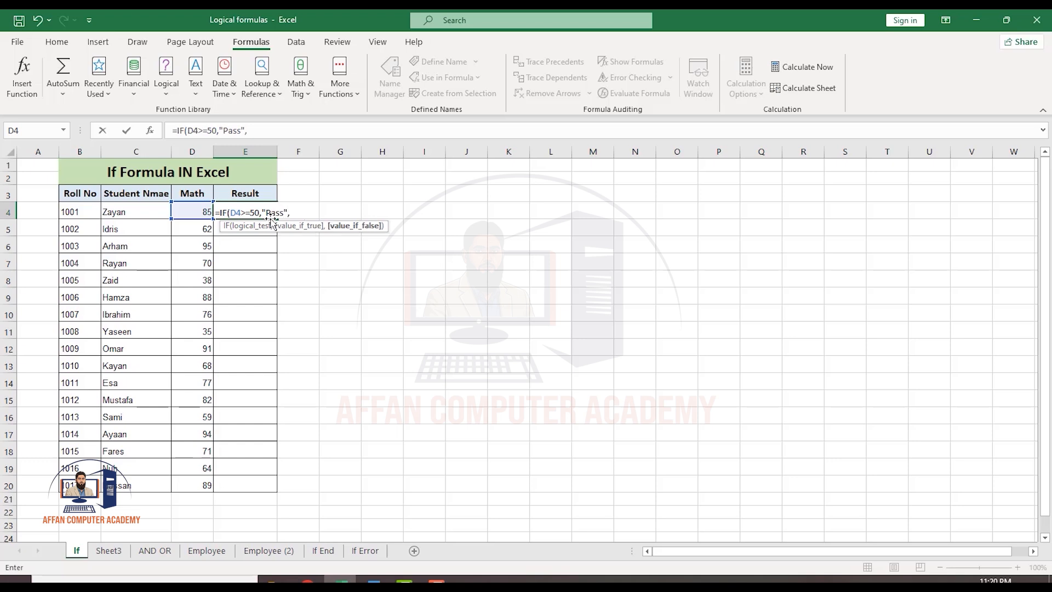
# Complete and enter the formula =IF(D4>=50,"Pass","Fail") in the first Result cell.
pyautogui.write('"Fail")')
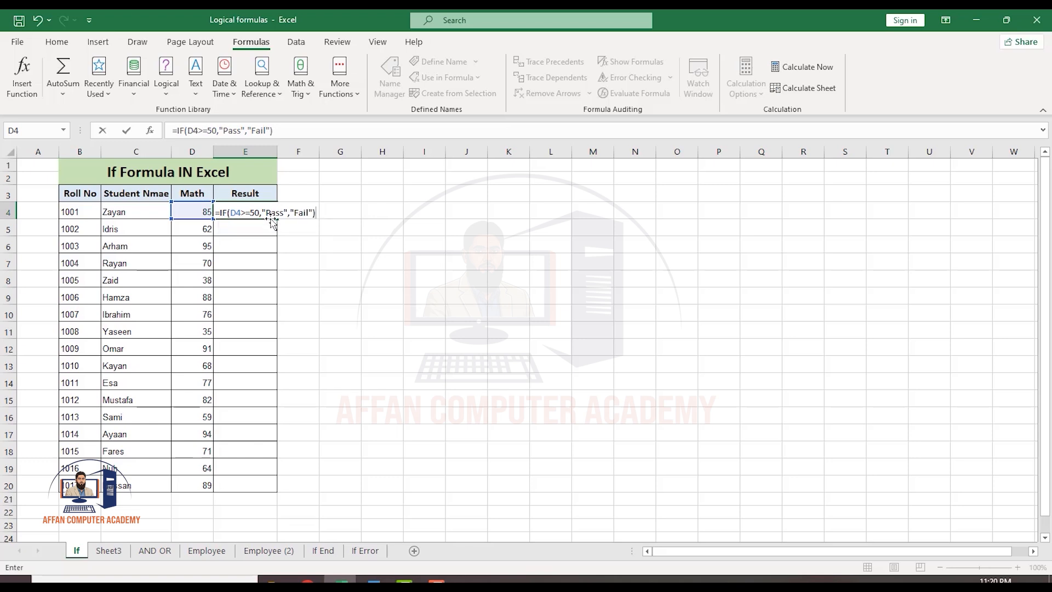
pyautogui.press('Return')
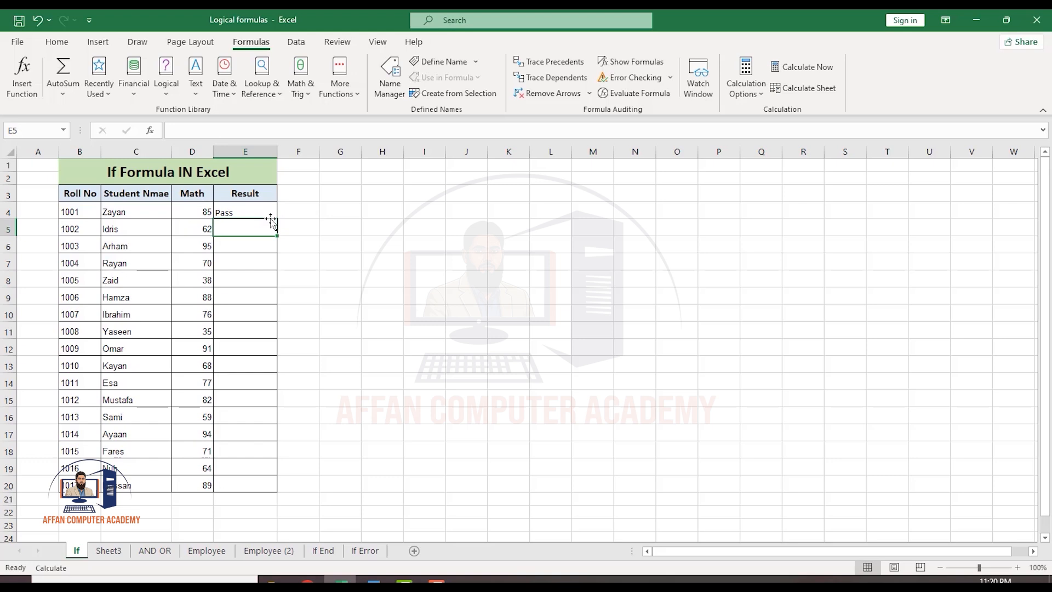
# Copy the Pass/Fail formula from E4 down the Result column through row 20.
pyautogui.click(268, 211)
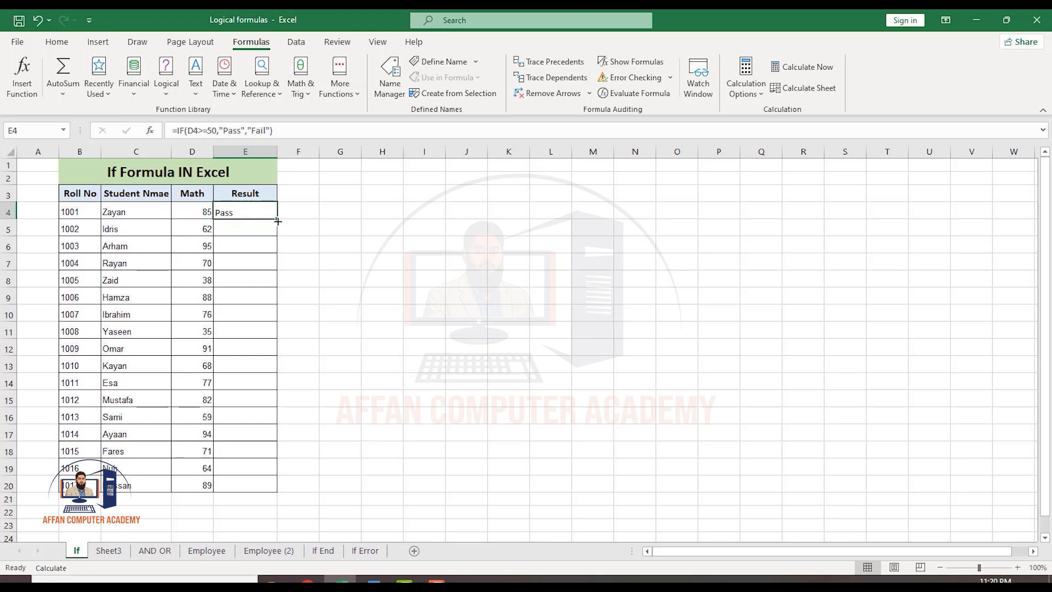
pyautogui.moveTo(279, 221); pyautogui.dragTo(272, 489)
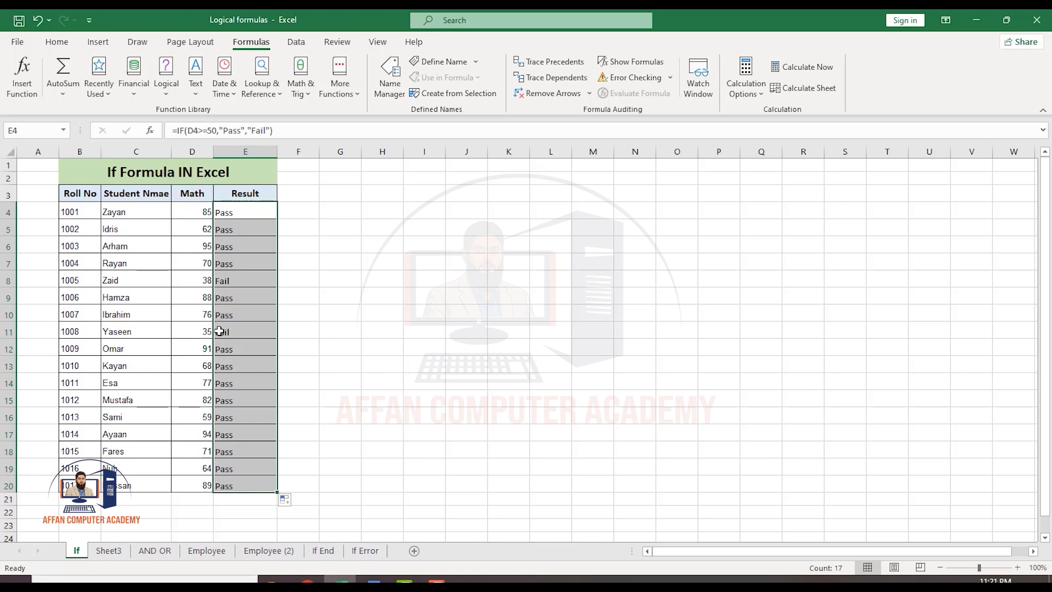
pyautogui.click(230, 277)
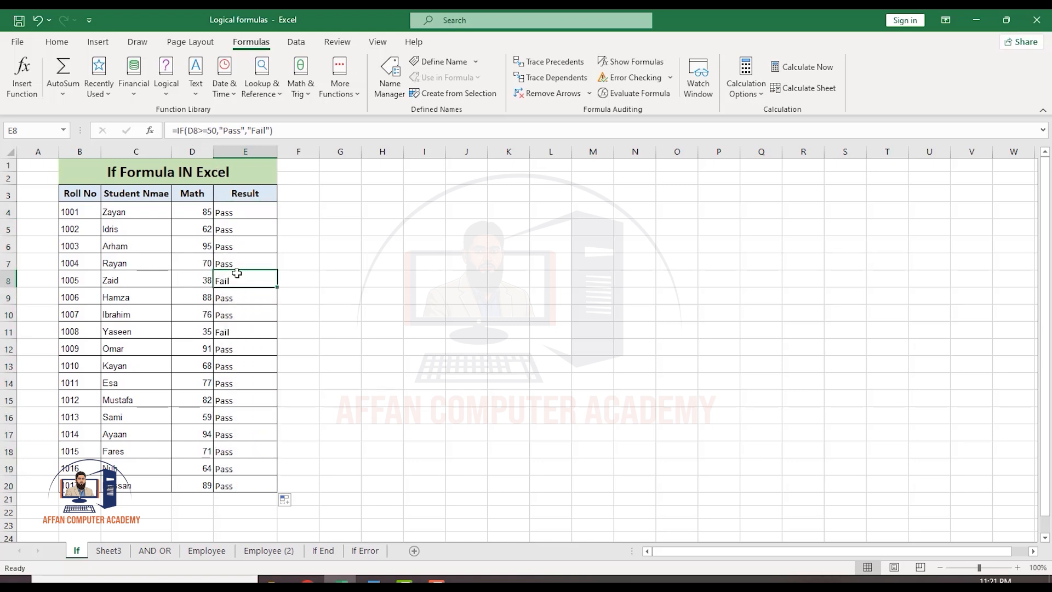
# On Sheet3, enter =IF(D4>5000,"profit","Loss") in the first Profit cell.
pyautogui.click(113, 550)
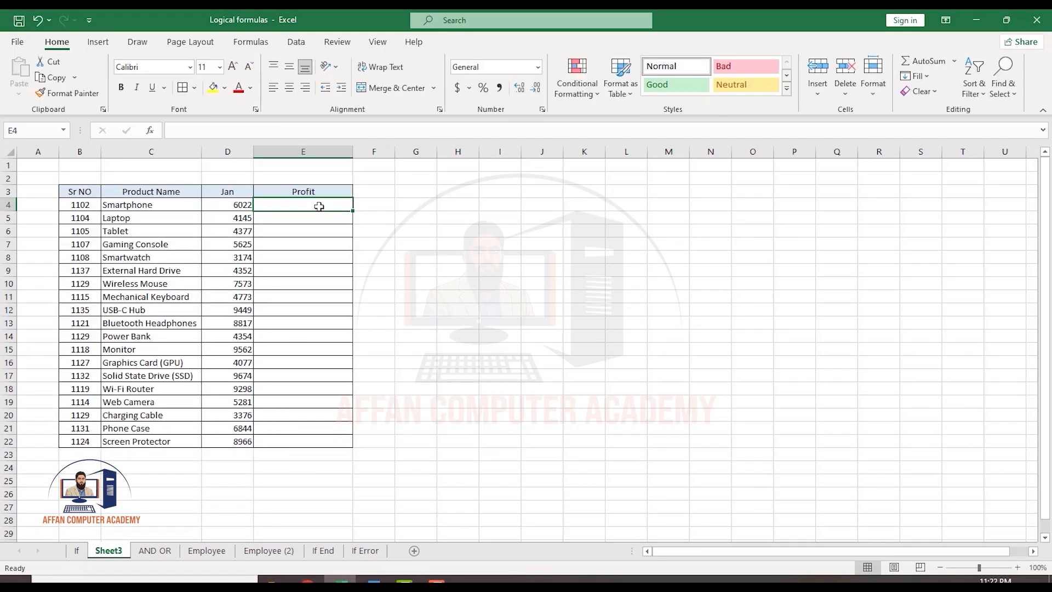
pyautogui.write('=if')
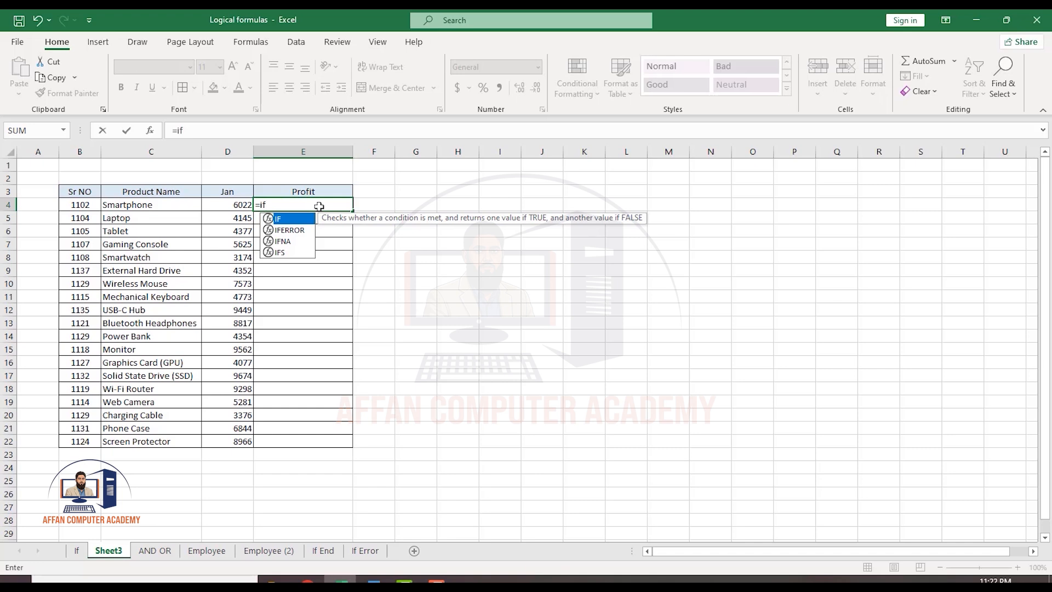
pyautogui.press('Tab')
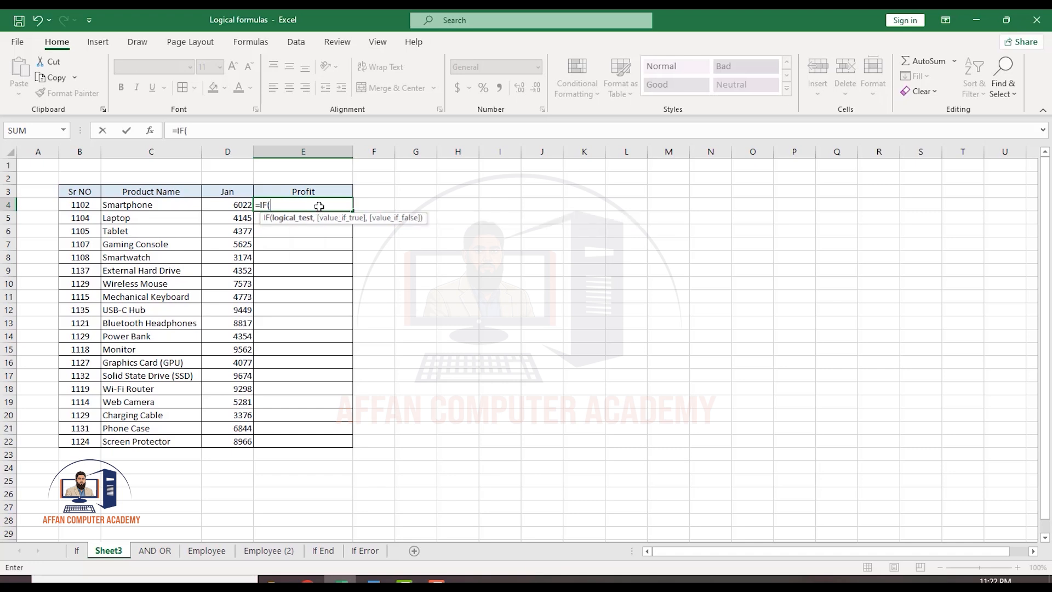
pyautogui.click(225, 206)
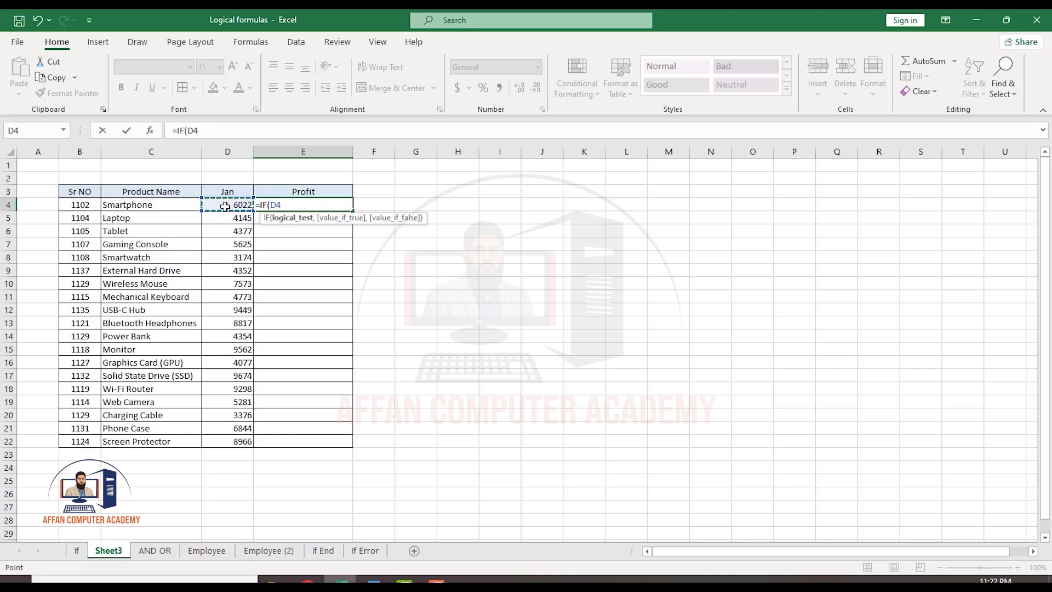
pyautogui.write('>5000,')
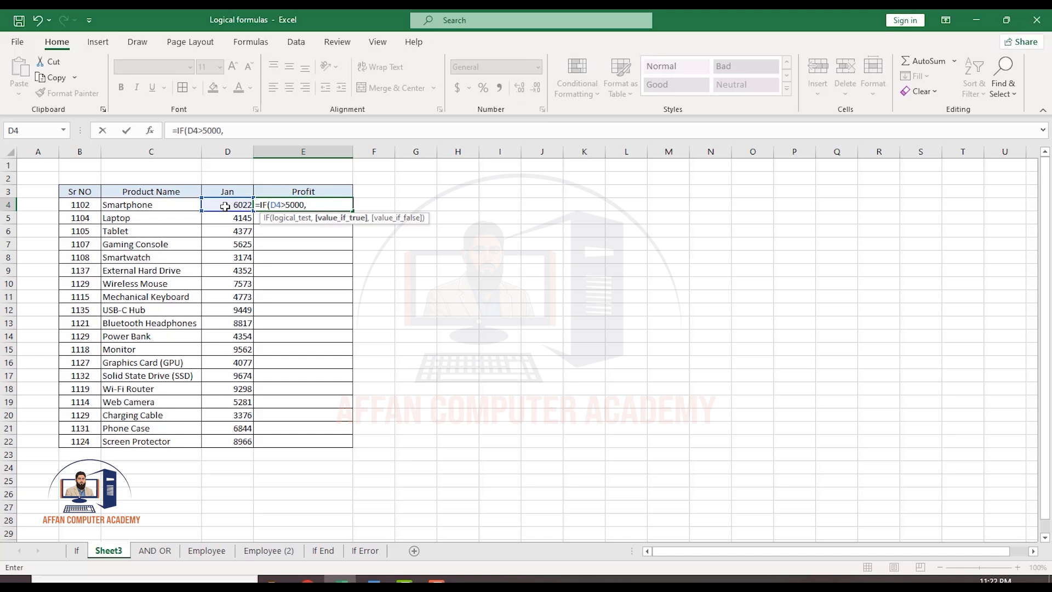
pyautogui.write('"profit","')
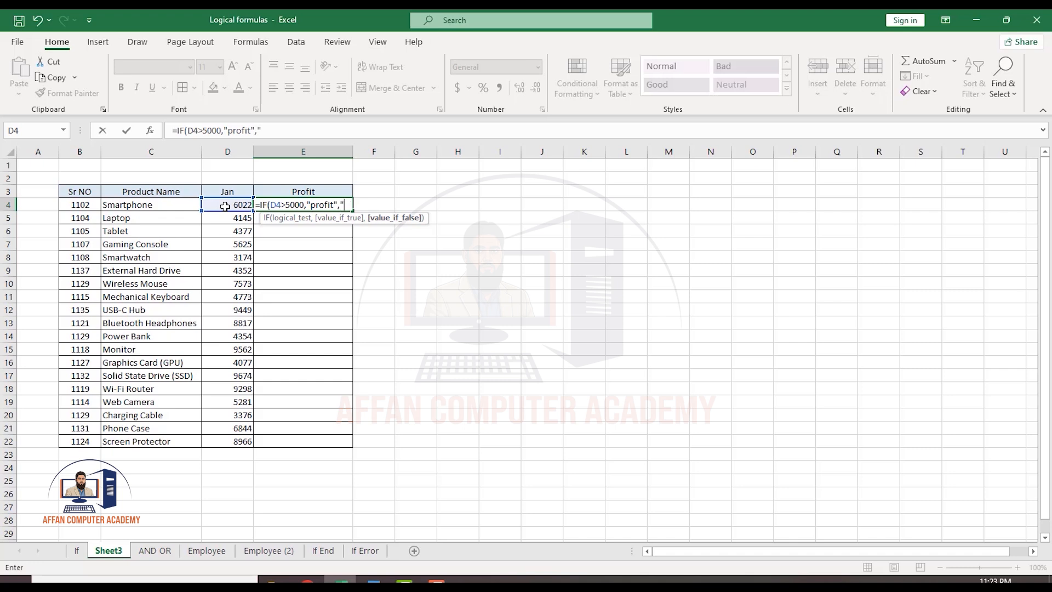
pyautogui.write('Loss")')
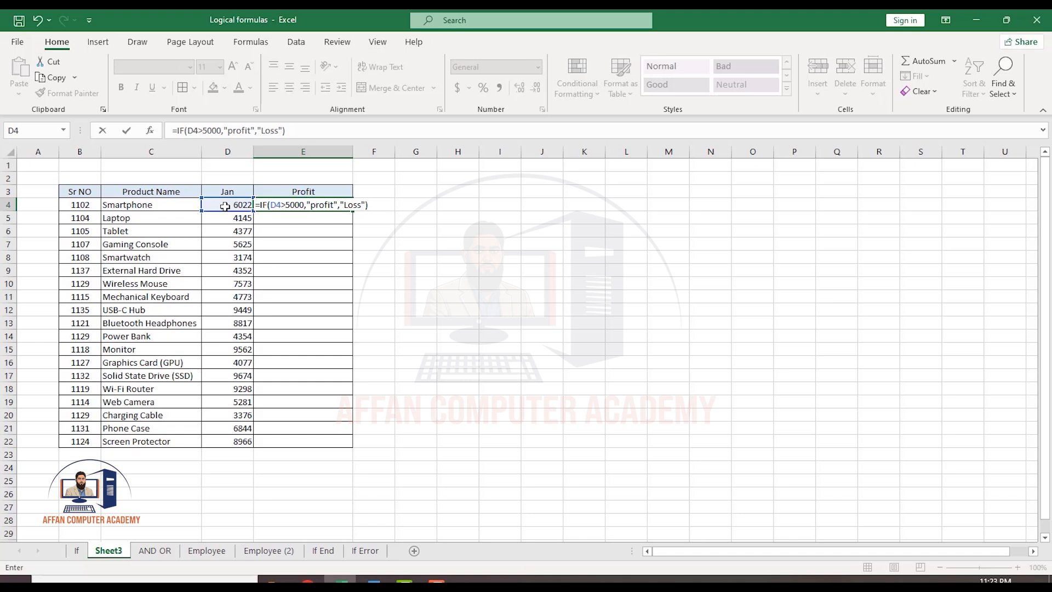
pyautogui.hotkey('ctrl', 'Return')
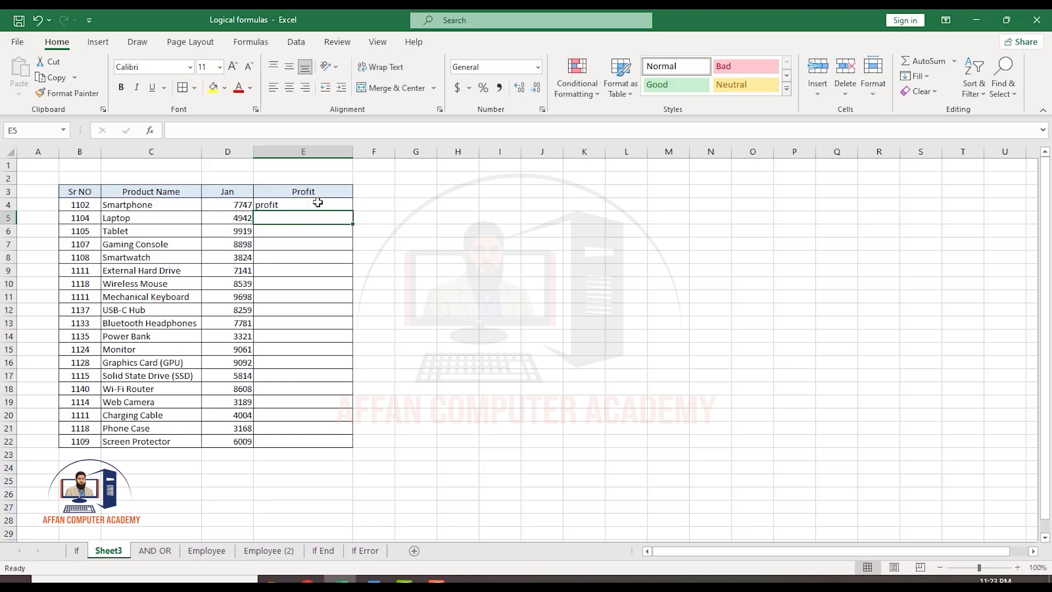
# Fill the profit/loss formula down the Profit column to row 22.
pyautogui.doubleClick(353, 211)
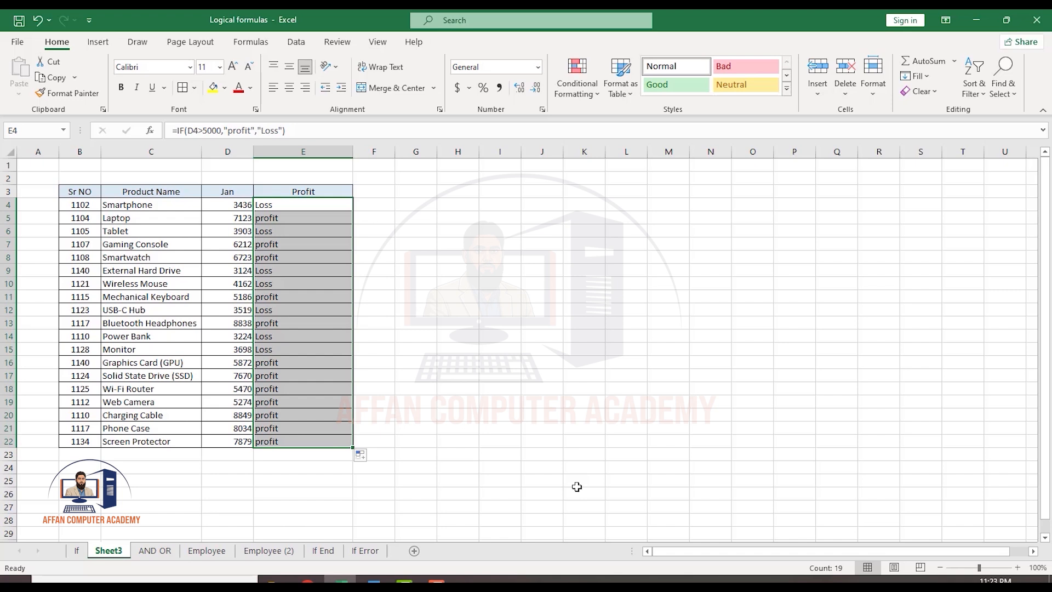
pyautogui.click(410, 387)
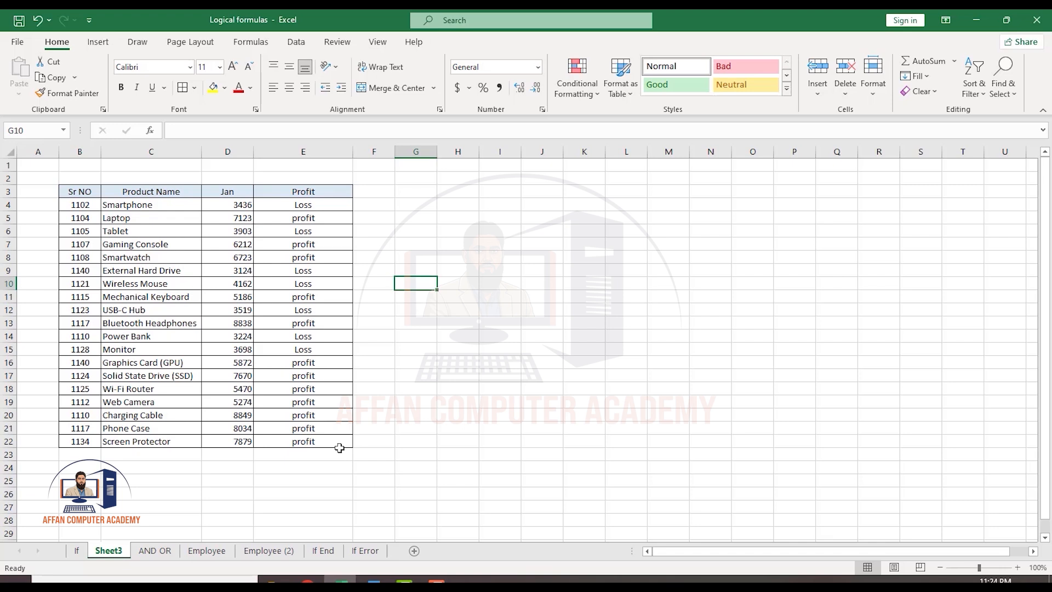
# On the AND OR sheet, enter =AND(D4>40,E4>40) in the first Result cell.
pyautogui.click(155, 551)
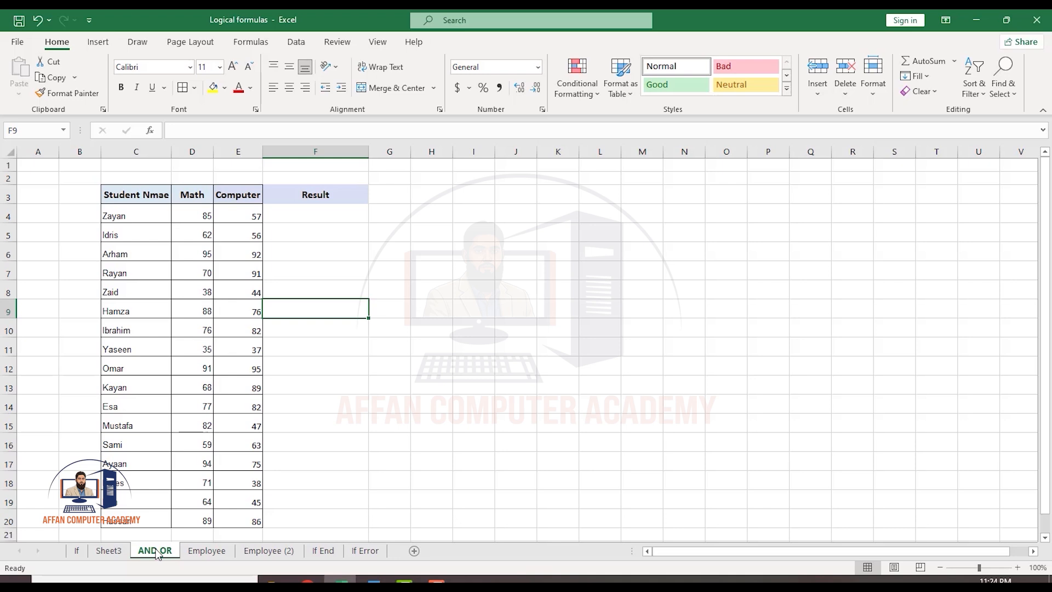
pyautogui.click(314, 214)
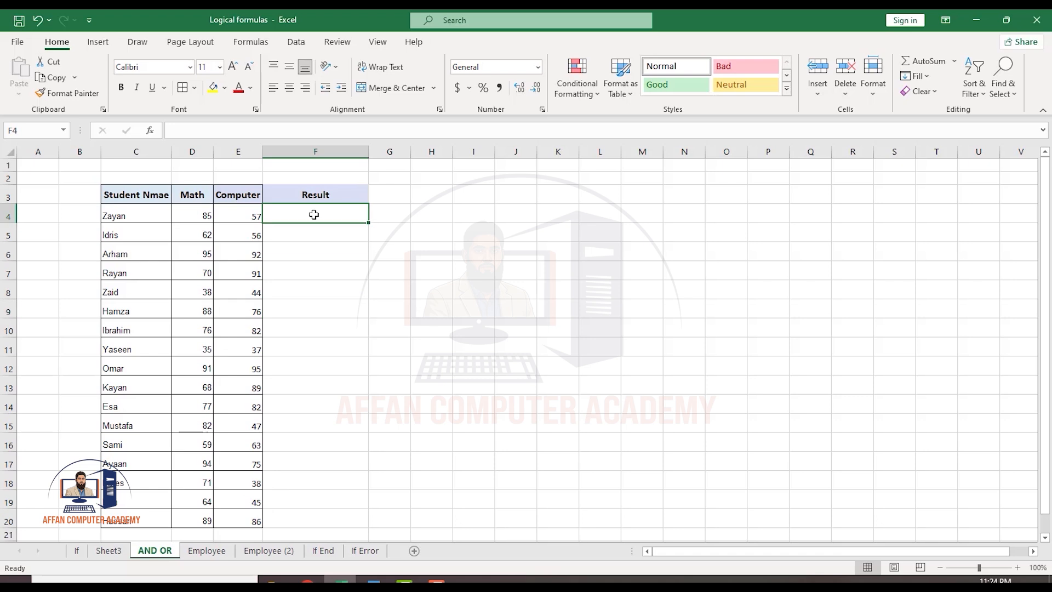
pyautogui.write('=and')
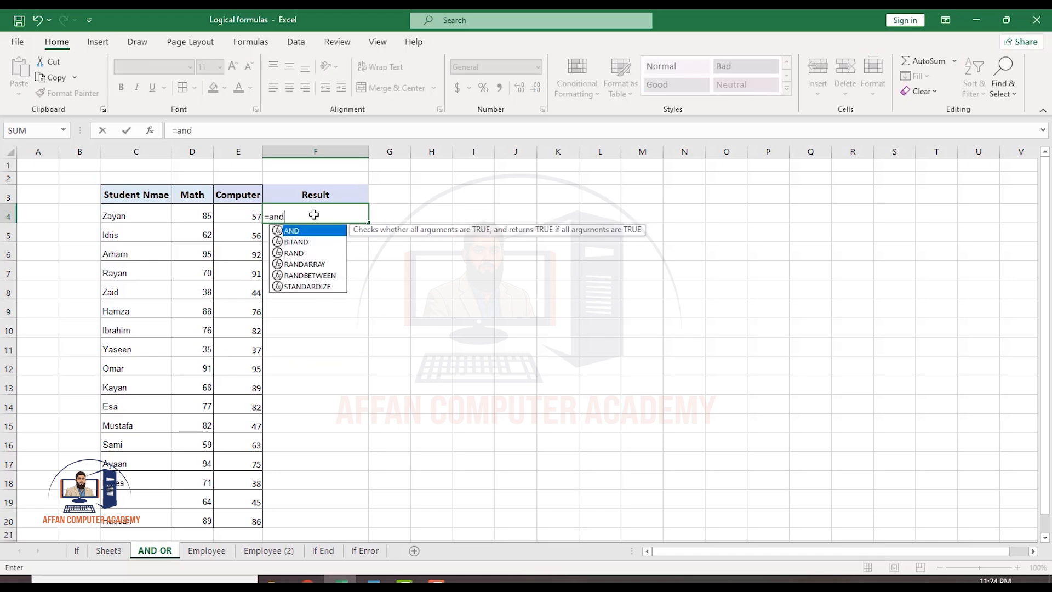
pyautogui.press('Tab')
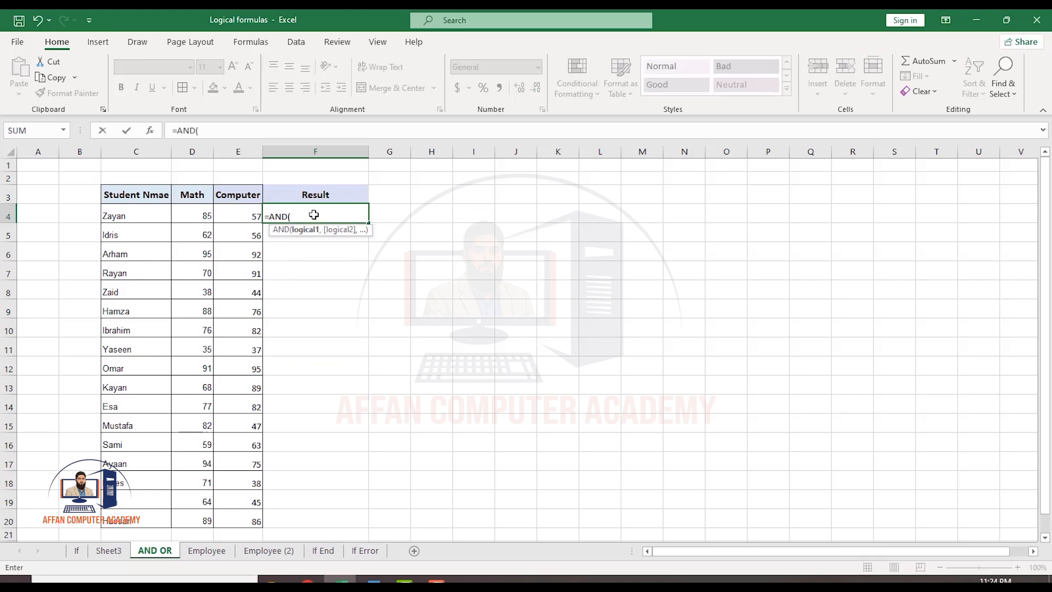
pyautogui.click(198, 220)
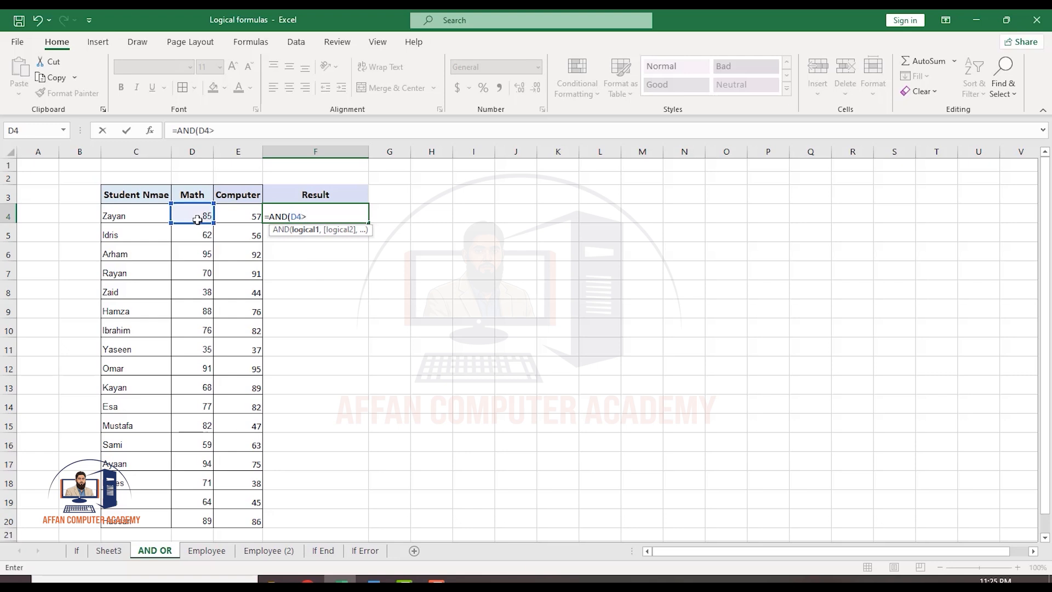
pyautogui.write('40,')
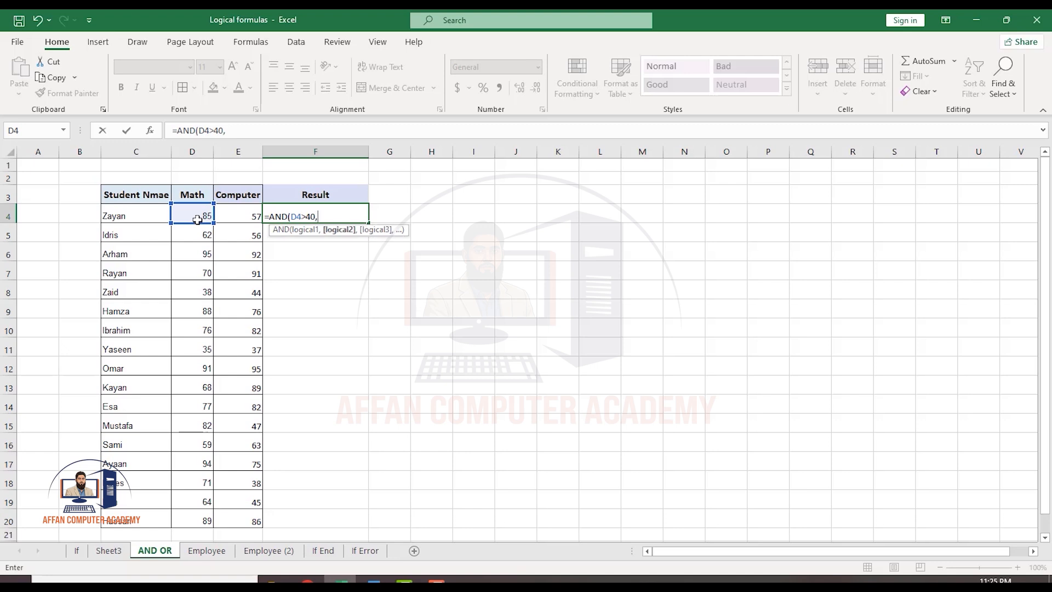
pyautogui.click(247, 216)
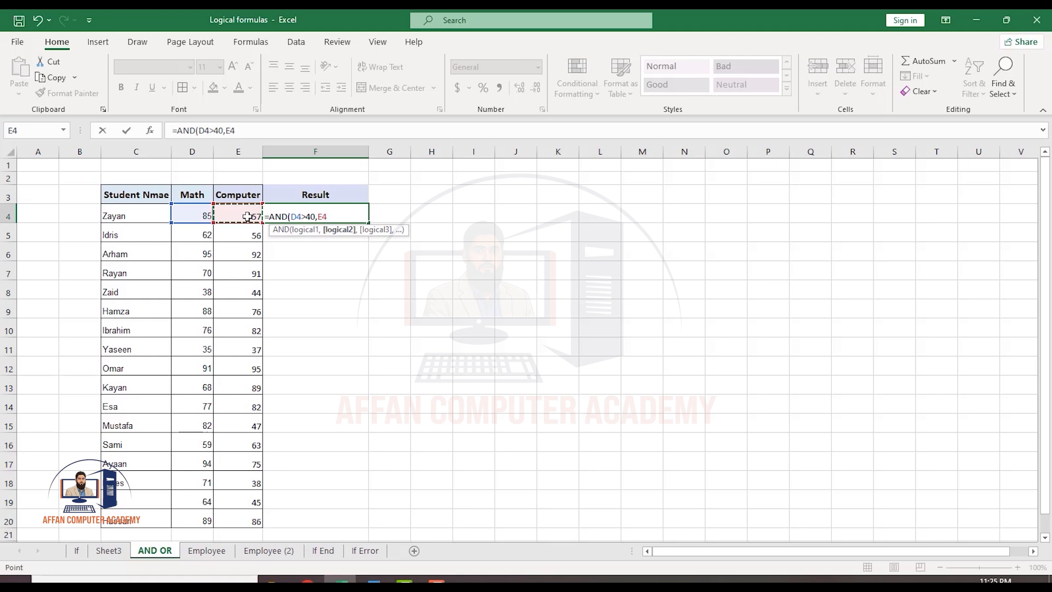
pyautogui.write('>40)')
pyautogui.press('Return')
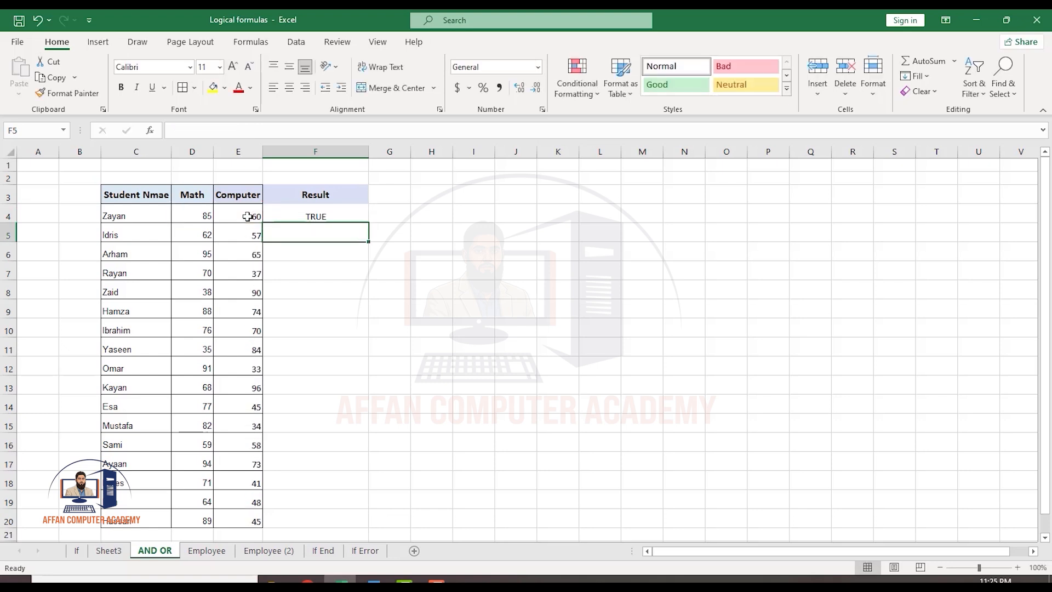
pyautogui.click(302, 218)
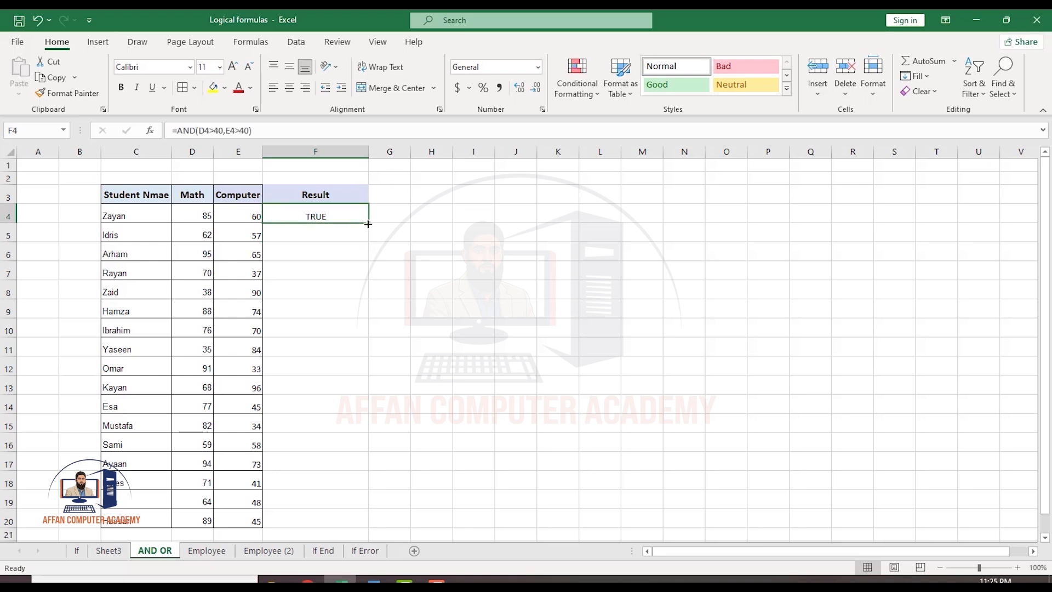
# Enter =AND(D8>40,E8>40) in the Result cell for Zaid's row.
pyautogui.click(311, 295)
pyautogui.write('=')
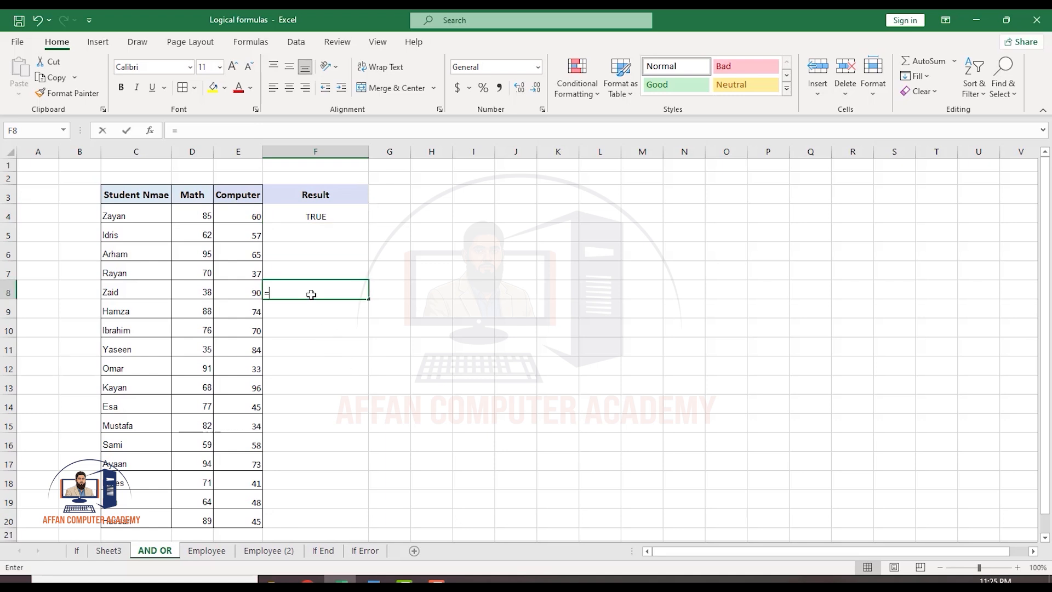
pyautogui.write('And')
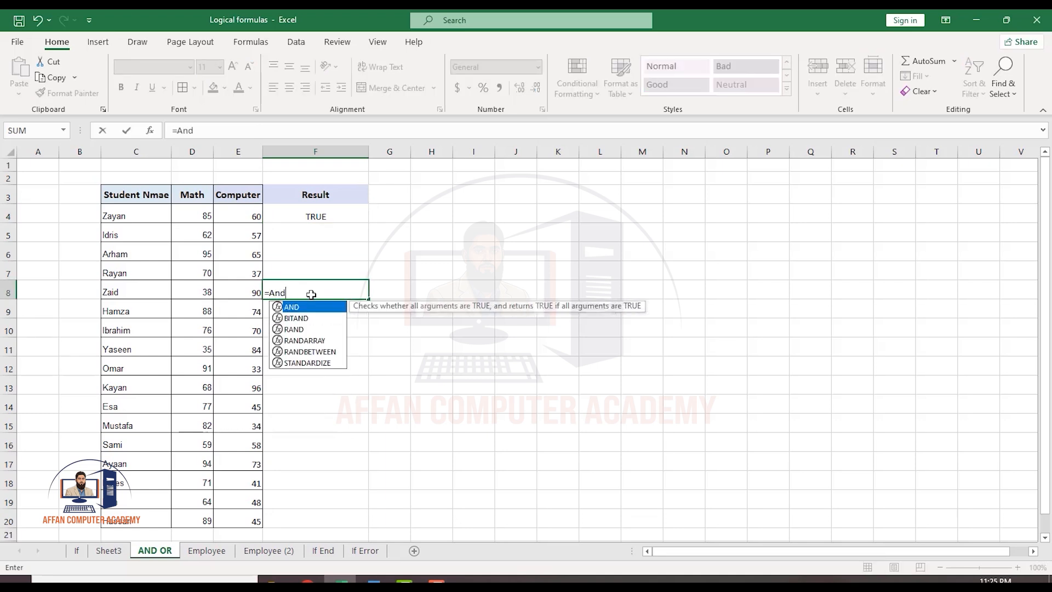
pyautogui.press('Tab')
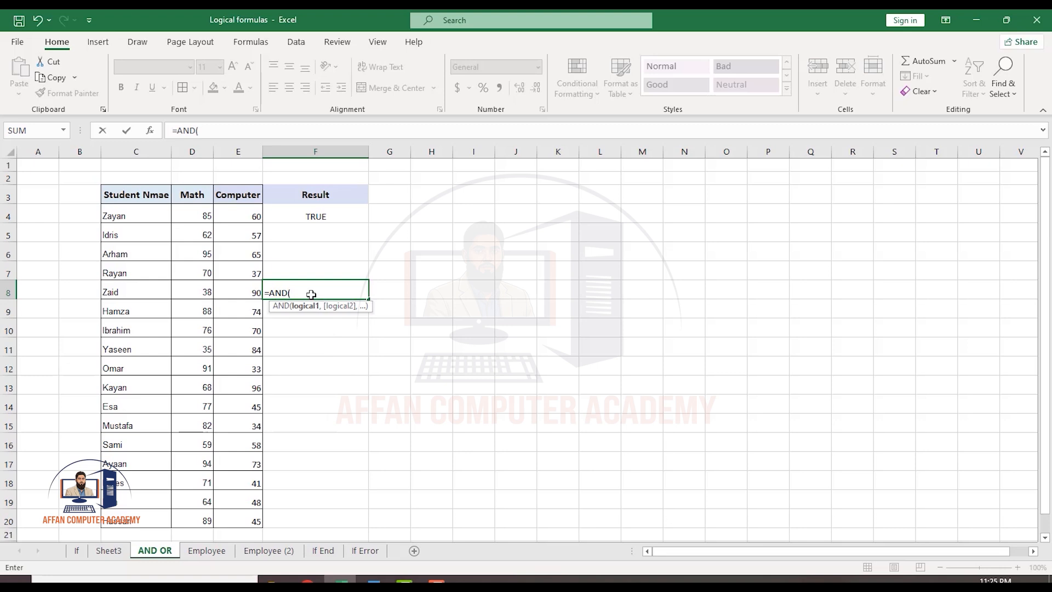
pyautogui.click(206, 292)
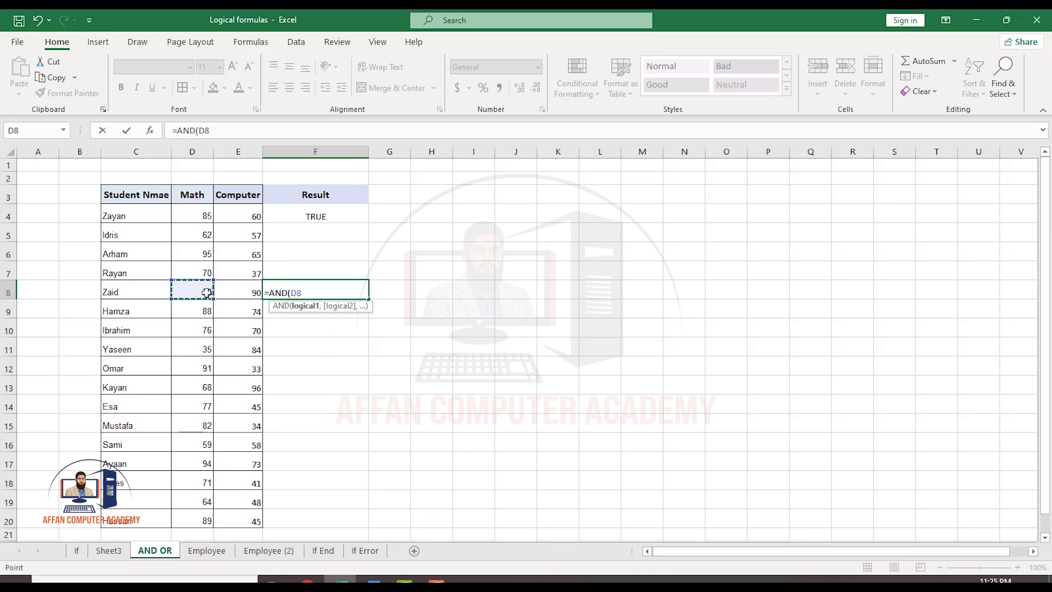
pyautogui.write('>40,')
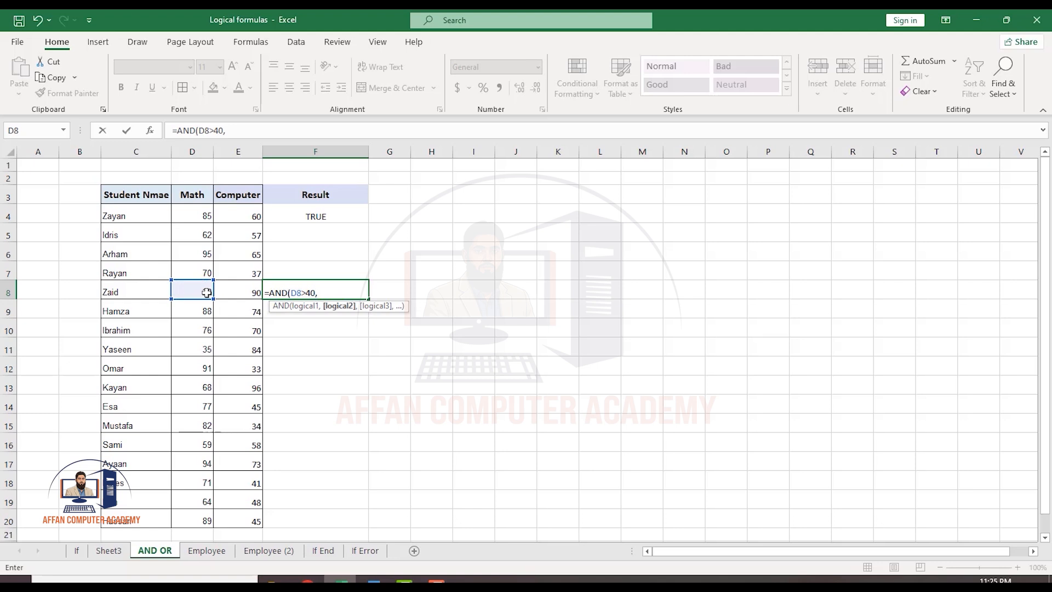
pyautogui.click(236, 290)
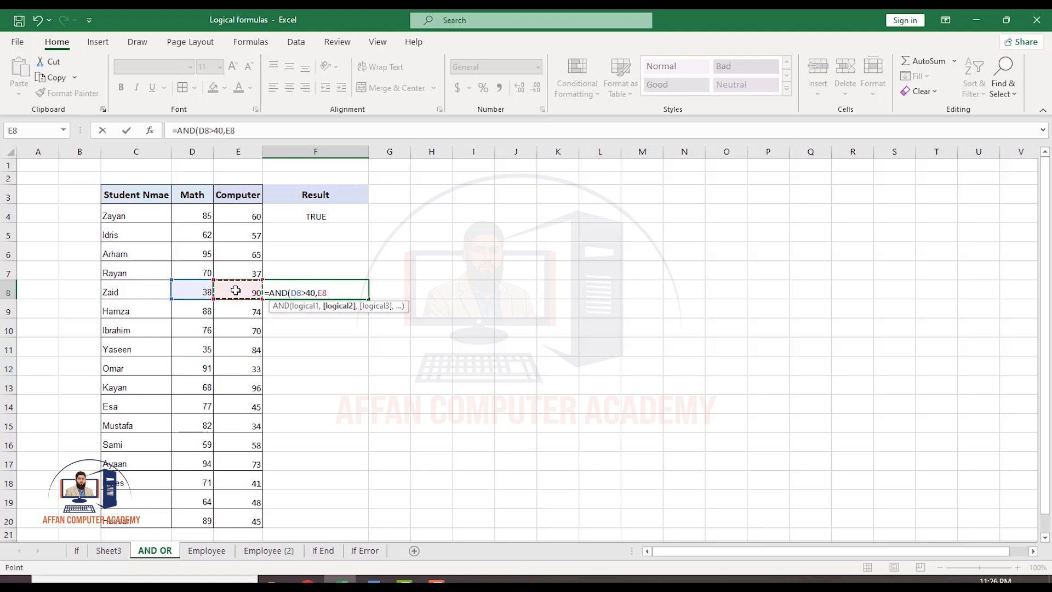
pyautogui.write('>40)')
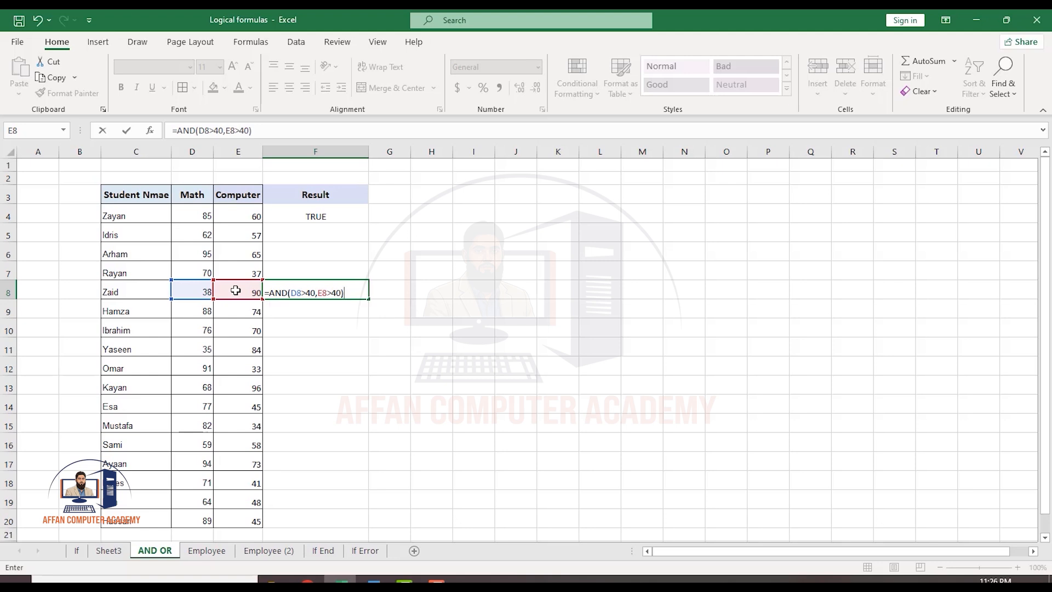
pyautogui.press('Return')
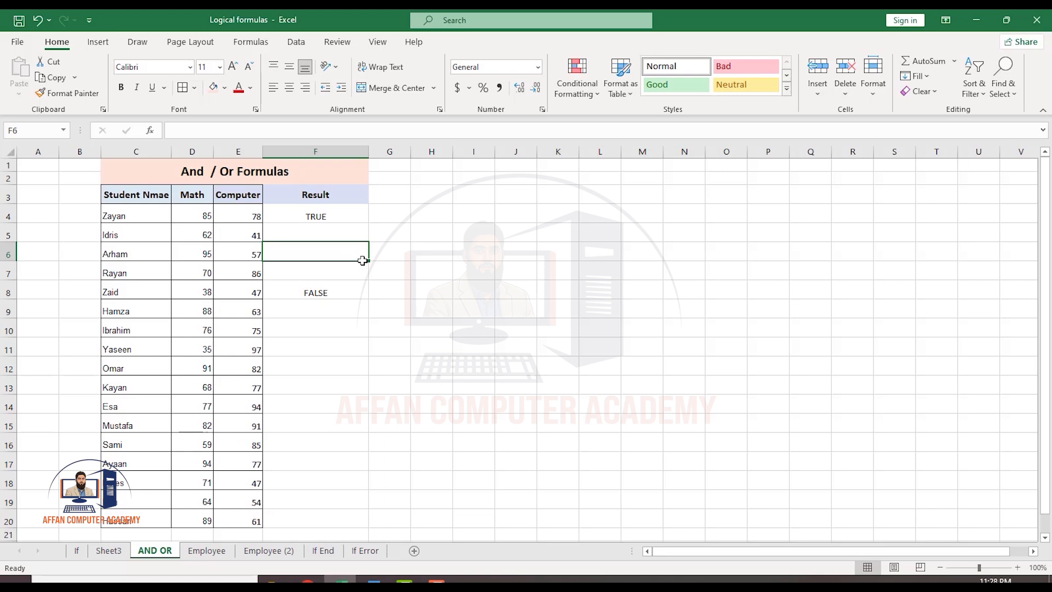
# Replace the formula in Zaid's Result cell with =OR(D8>40,E8>40).
pyautogui.click(325, 291)
pyautogui.write('=or')
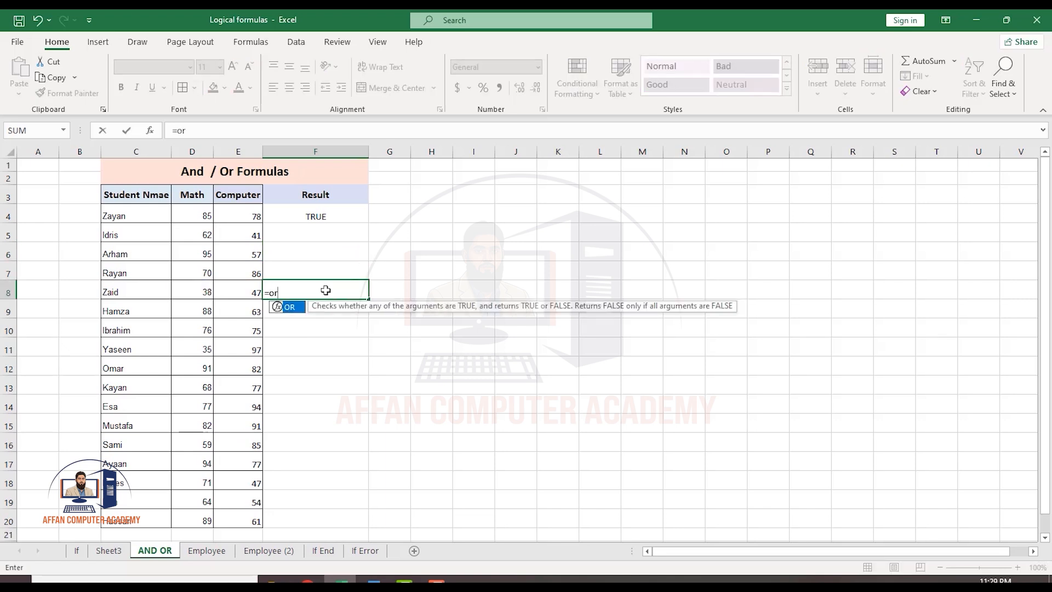
pyautogui.press('Tab')
pyautogui.click(207, 294)
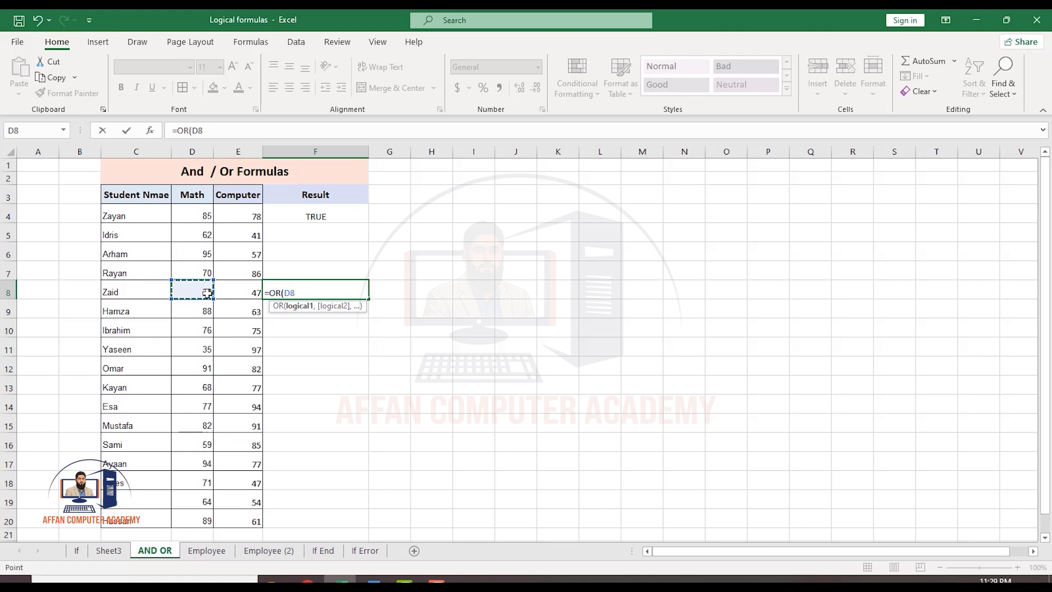
pyautogui.write('>40,')
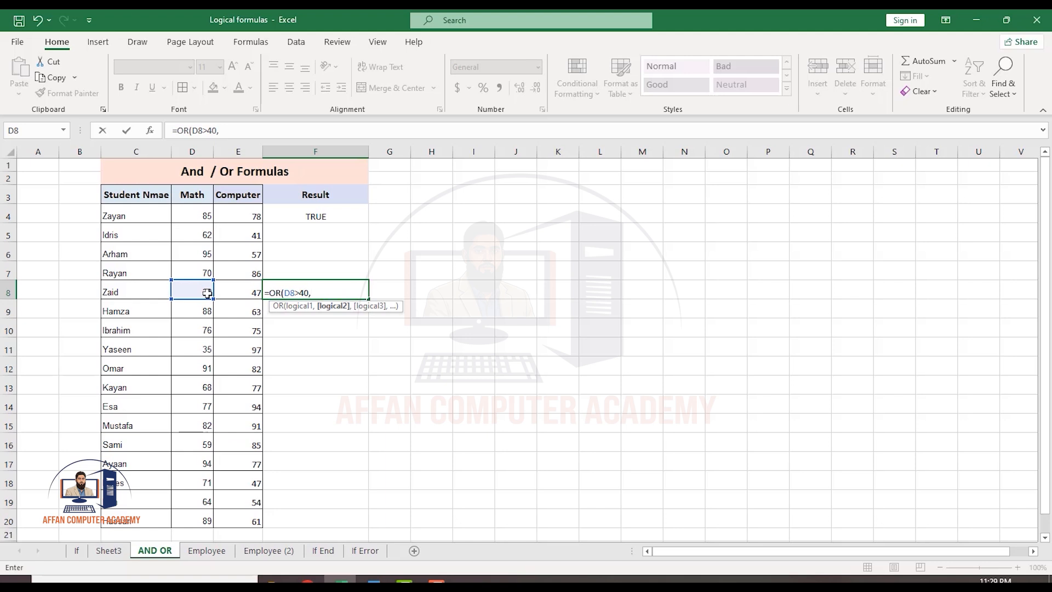
pyautogui.click(244, 293)
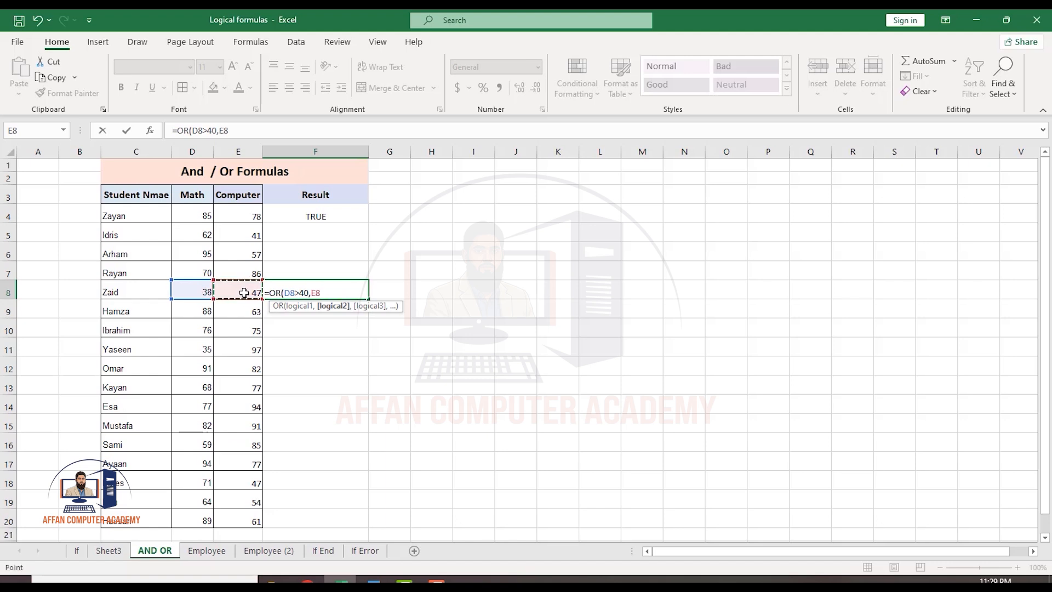
pyautogui.write('>40)')
pyautogui.press('Return')
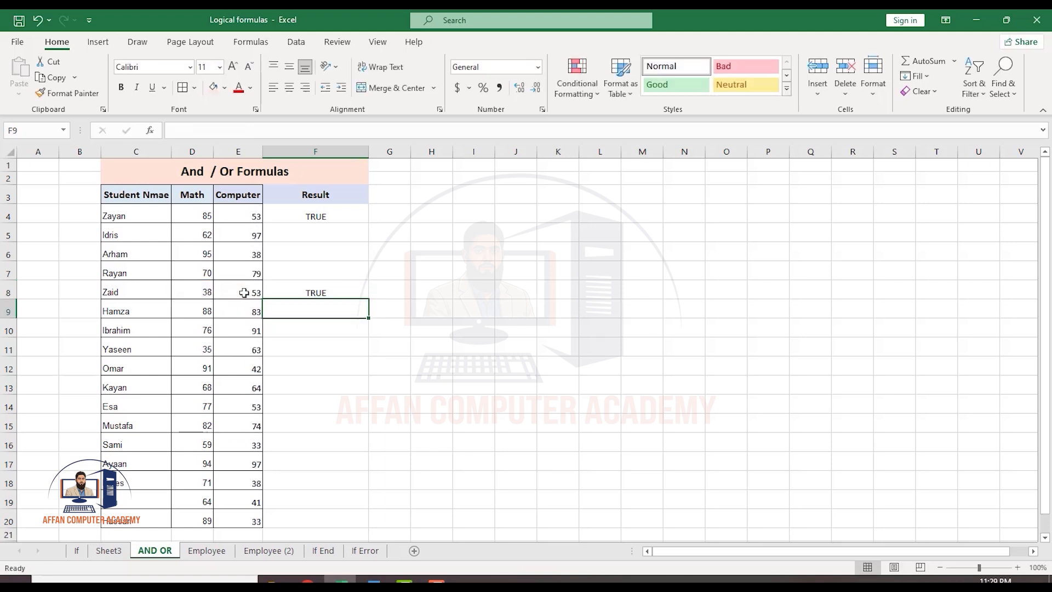
pyautogui.click(301, 293)
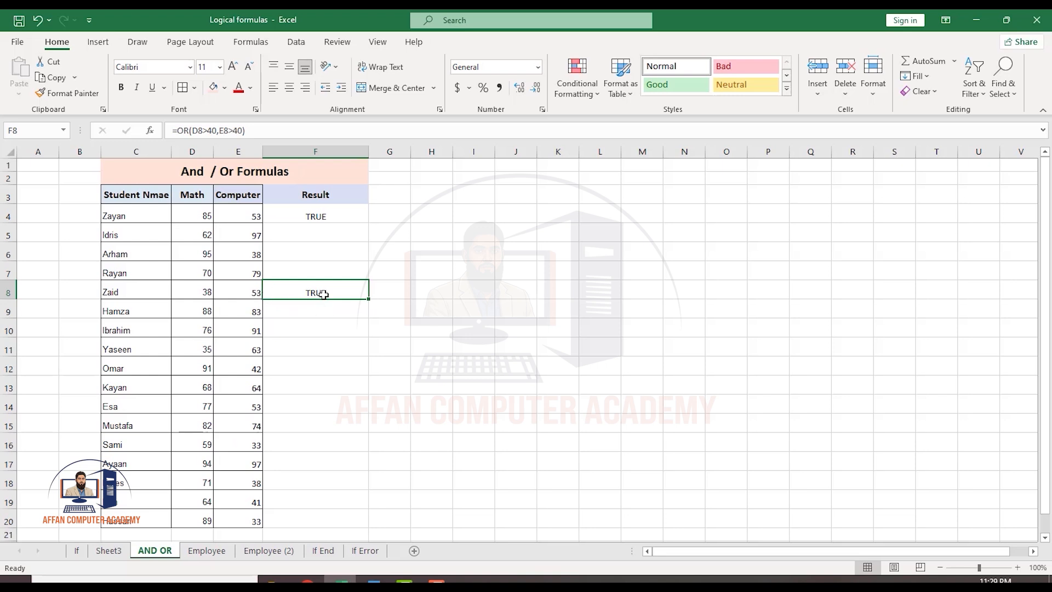
# On the If sheet, enter =NOT(D4>40) in the first Result cell for Zayan.
pyautogui.click(199, 286)
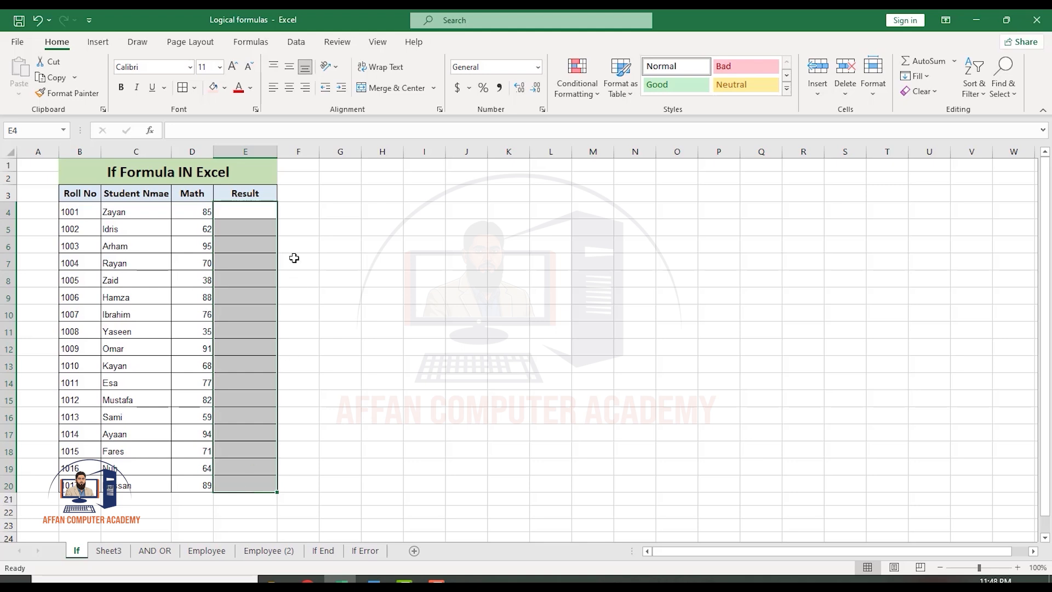
pyautogui.click(247, 209)
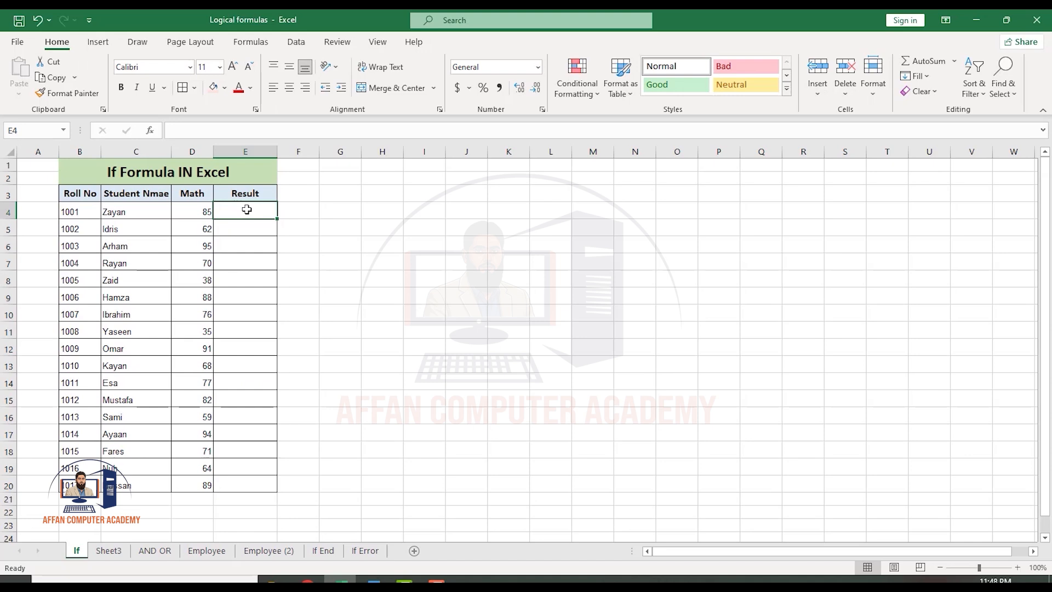
pyautogui.write('=not')
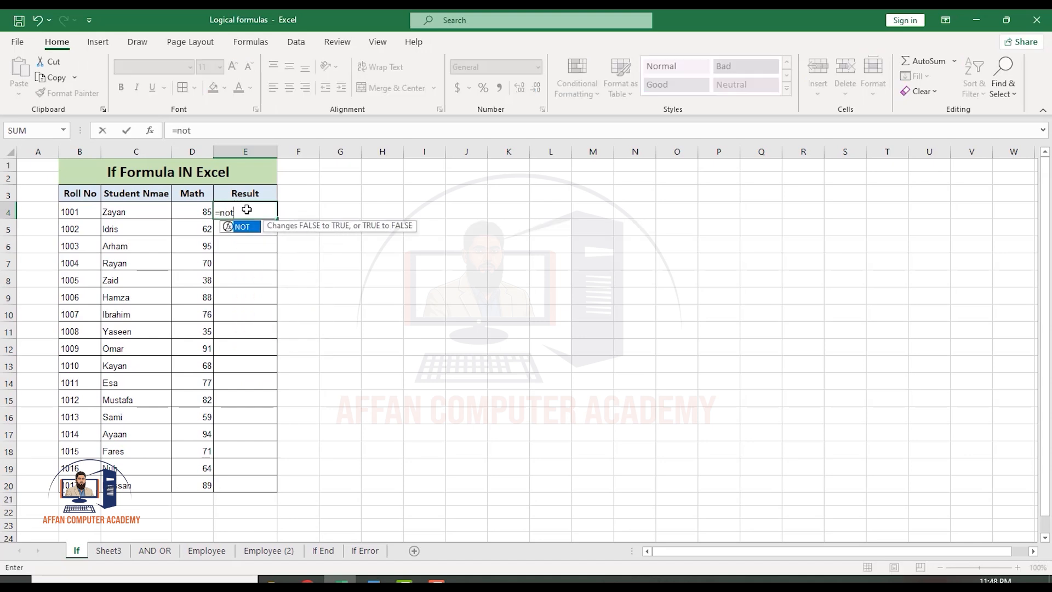
pyautogui.press('Tab')
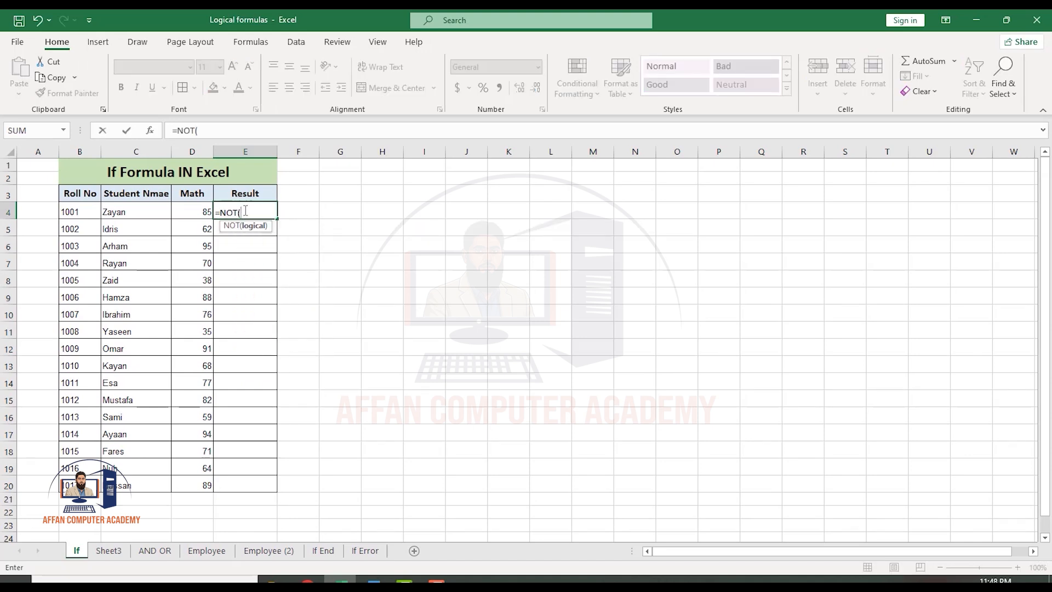
pyautogui.click(203, 213)
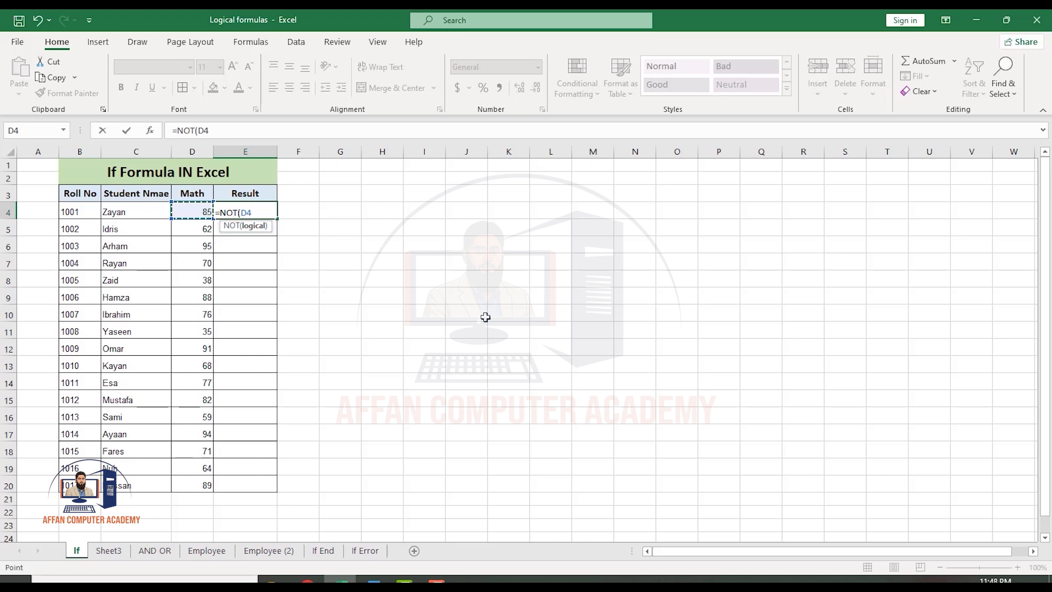
pyautogui.write('>40)')
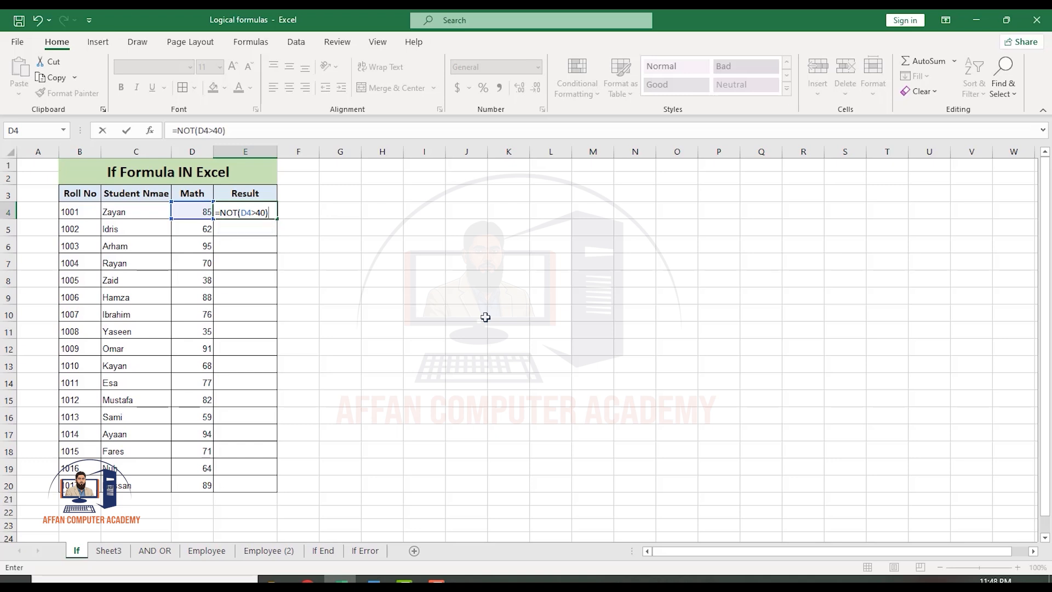
pyautogui.press('Return')
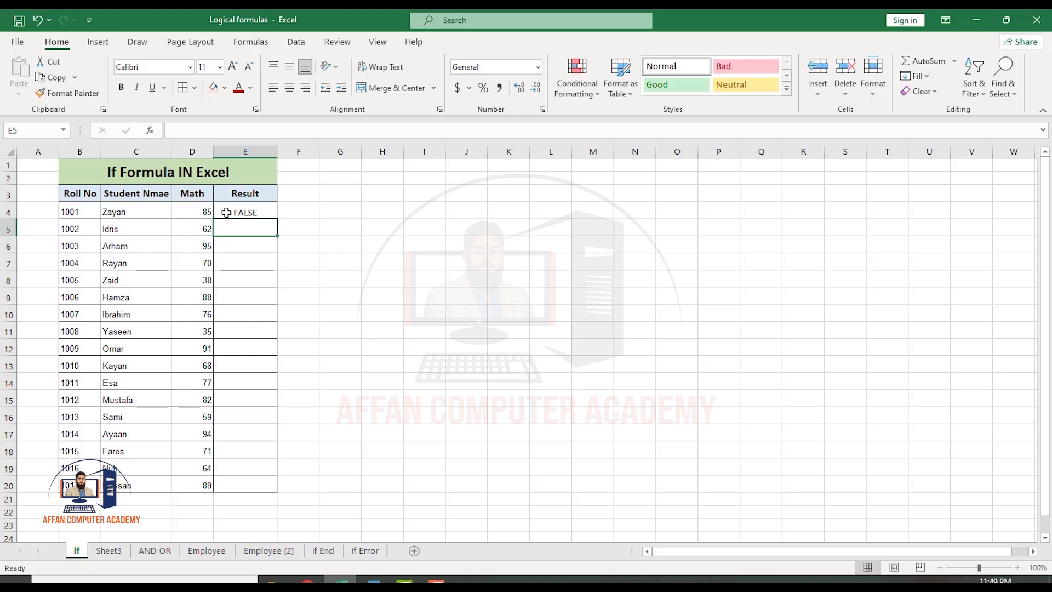
# Change Zayan's Math mark to 35.
pyautogui.click(202, 213)
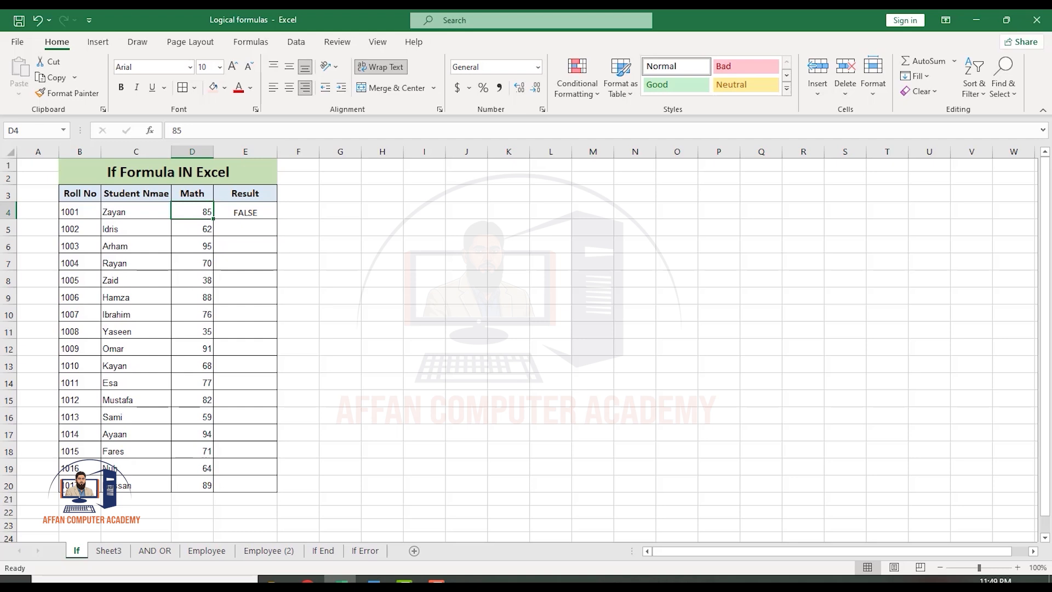
pyautogui.write('35')
pyautogui.press('Return')
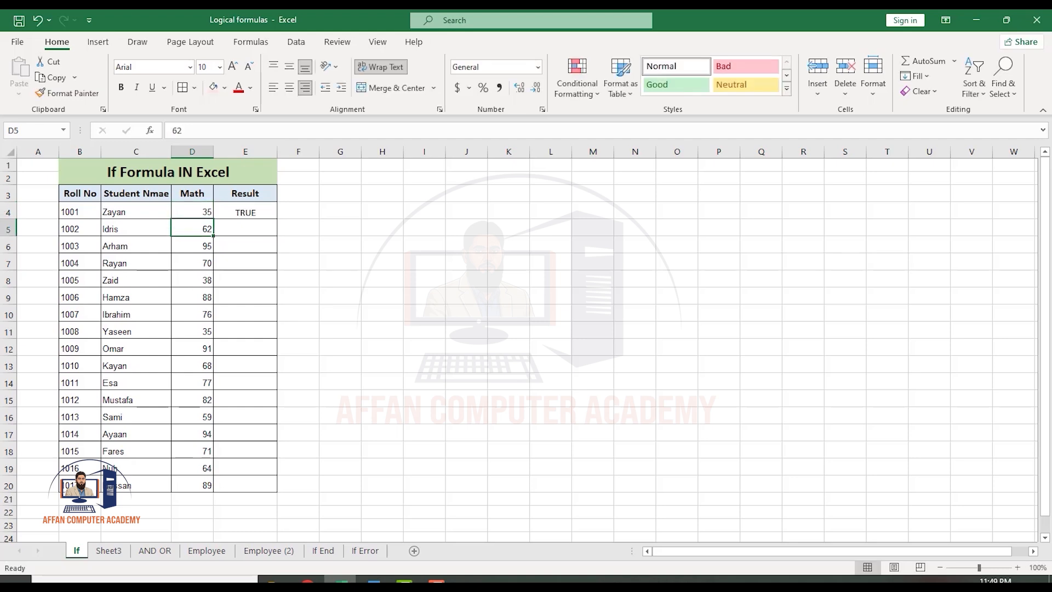